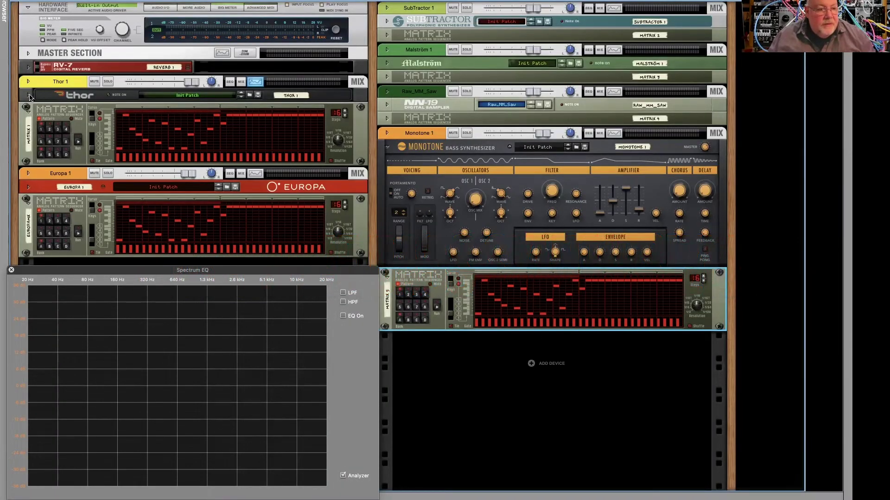
Glance at Thor's and Europa's full panels, then shorten Monotone's filter release to about 227 ms.
click(29, 95)
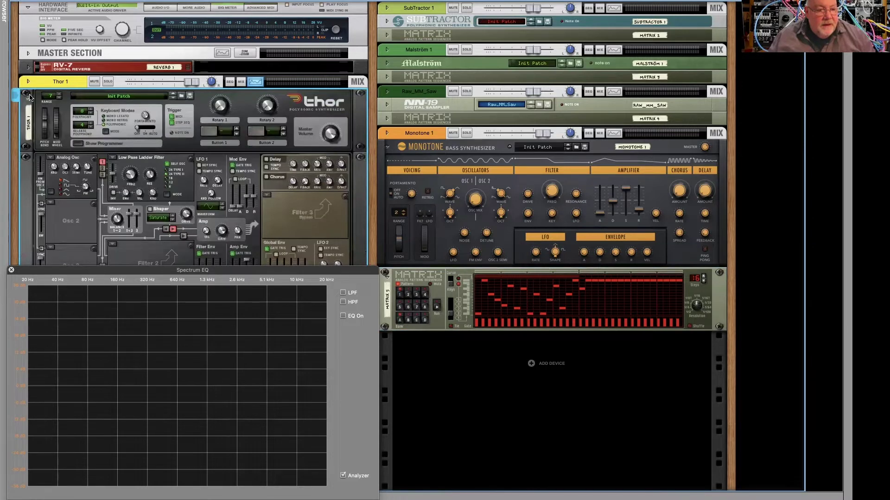
click(29, 96)
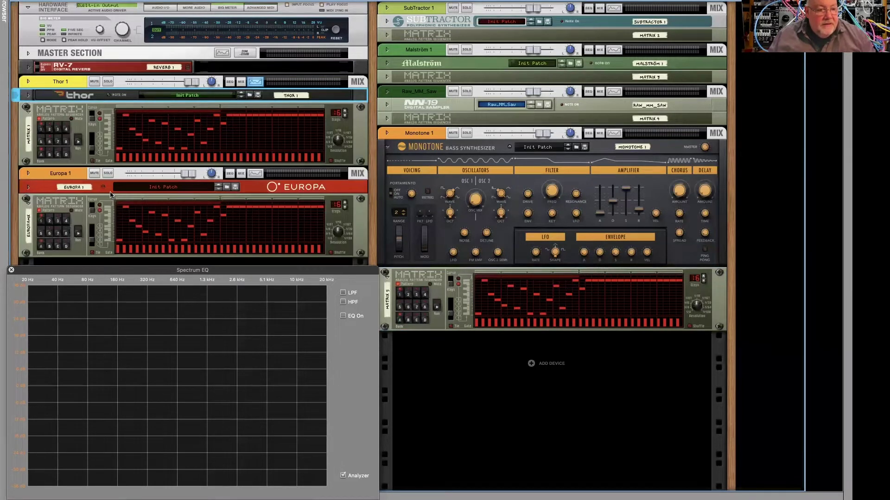
click(165, 191)
scroll(166, 191, down, 5)
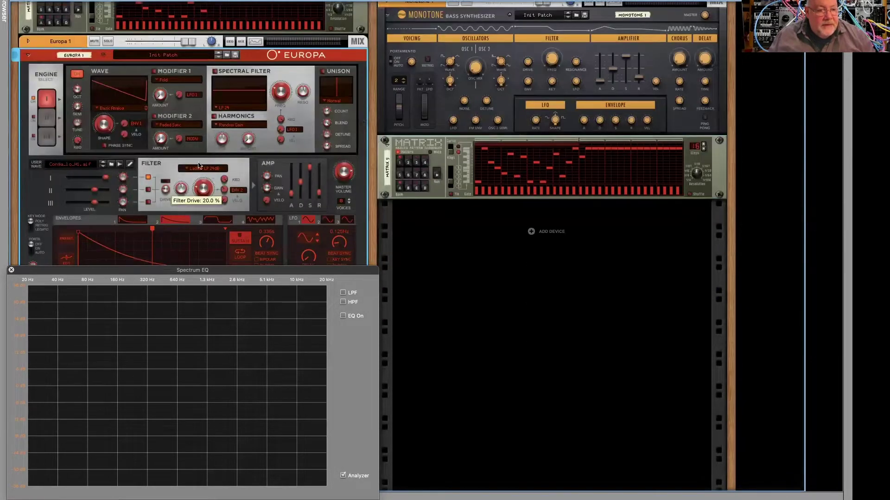
click(27, 57)
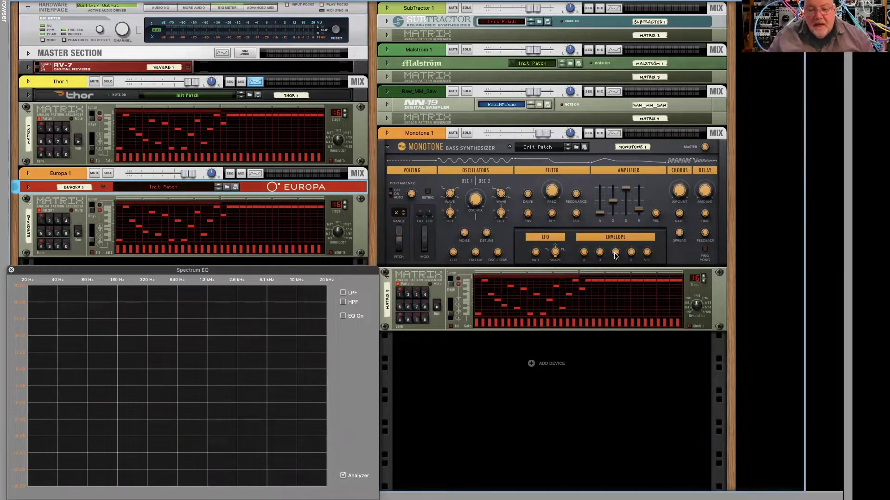
mouse_move(600, 256)
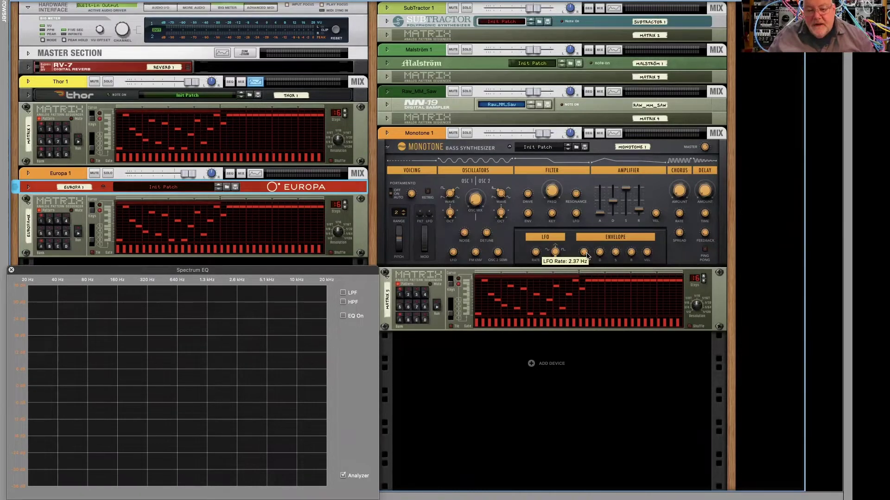
drag(631, 253, 631, 256)
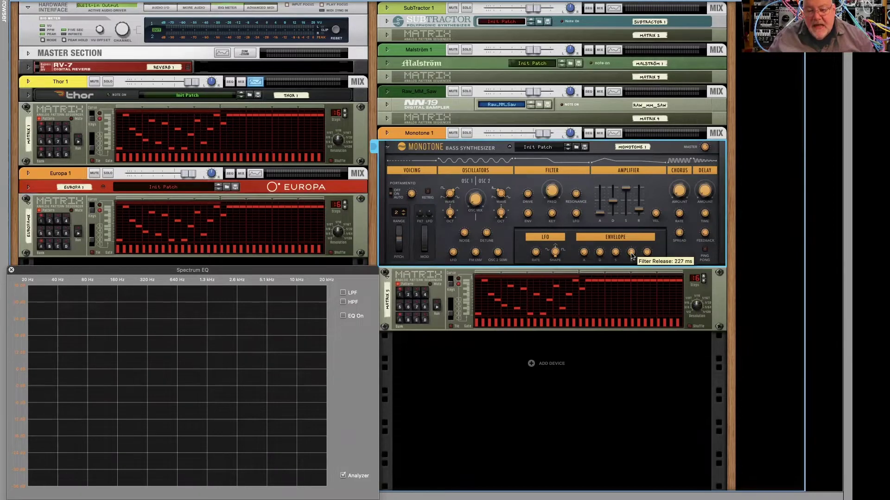
Start Monotone's Matrix 5 pattern, then run and stop Thor's and Europa's patterns in turn.
click(435, 307)
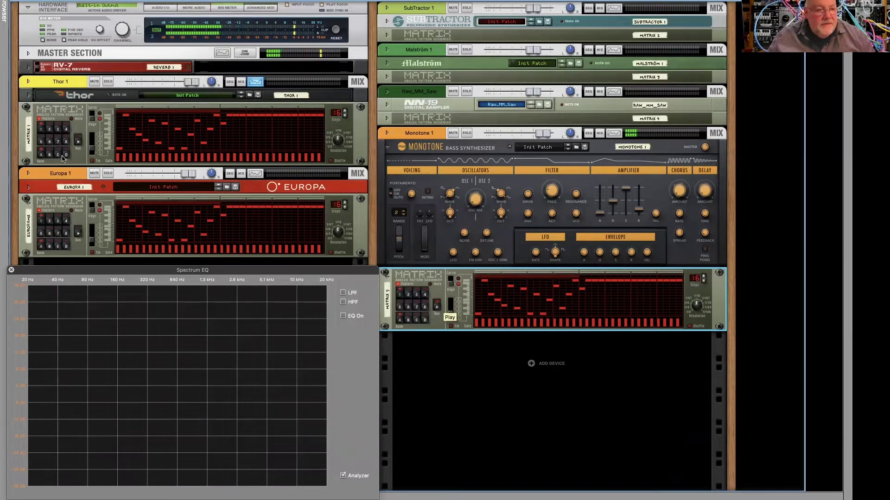
click(78, 144)
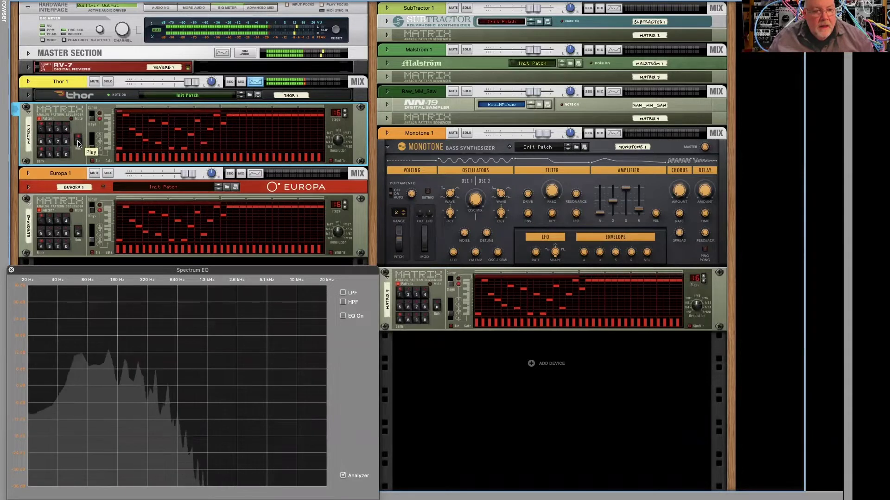
click(78, 144)
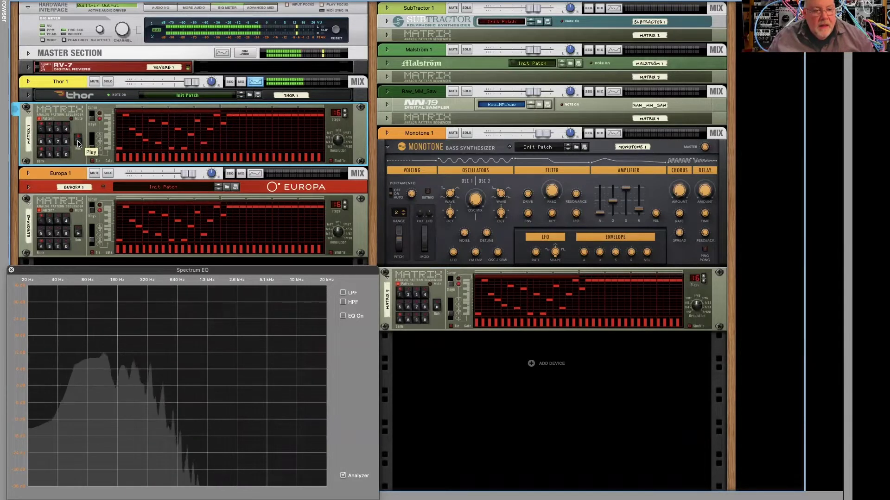
click(79, 234)
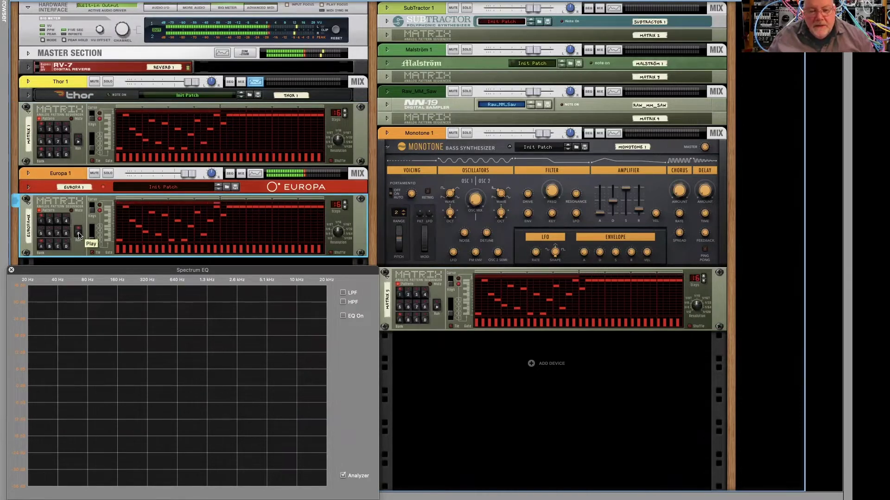
click(79, 234)
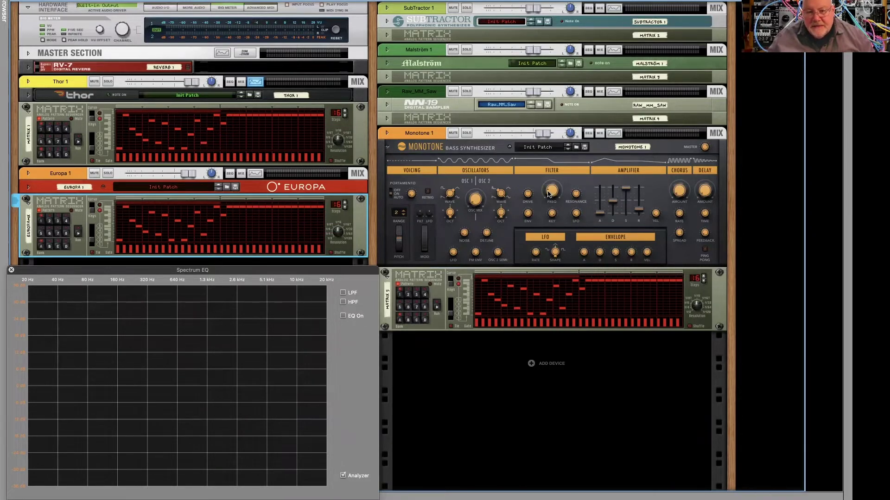
Close the Spectrum EQ window.
mouse_move(549, 195)
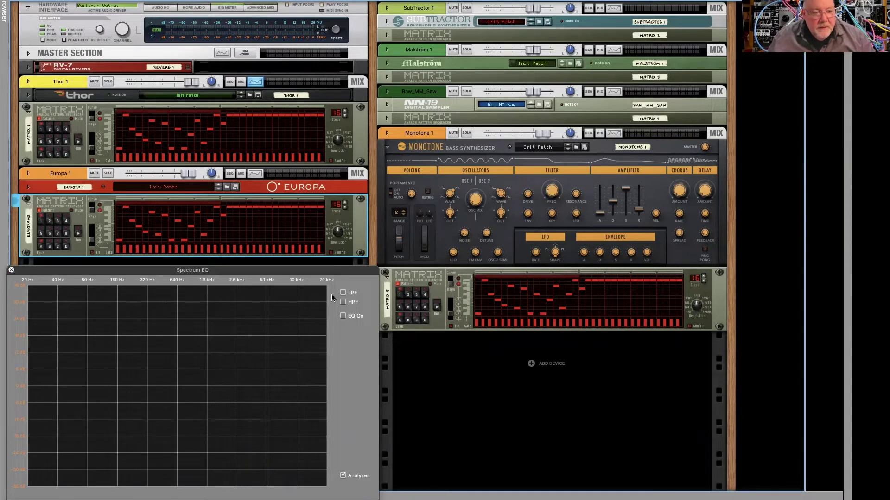
click(450, 307)
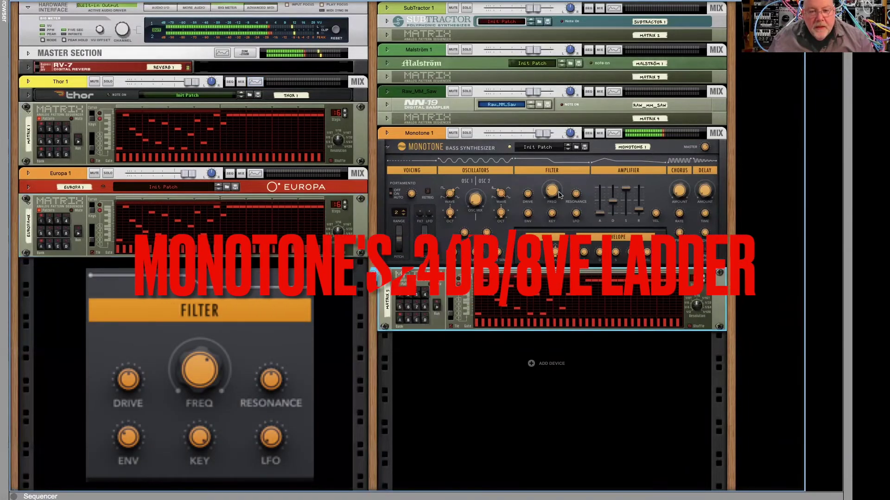
Sweep Monotone's filter cutoff during playback, leaving it near 131.3 Hz, then stop the pattern.
click(435, 309)
click(556, 196)
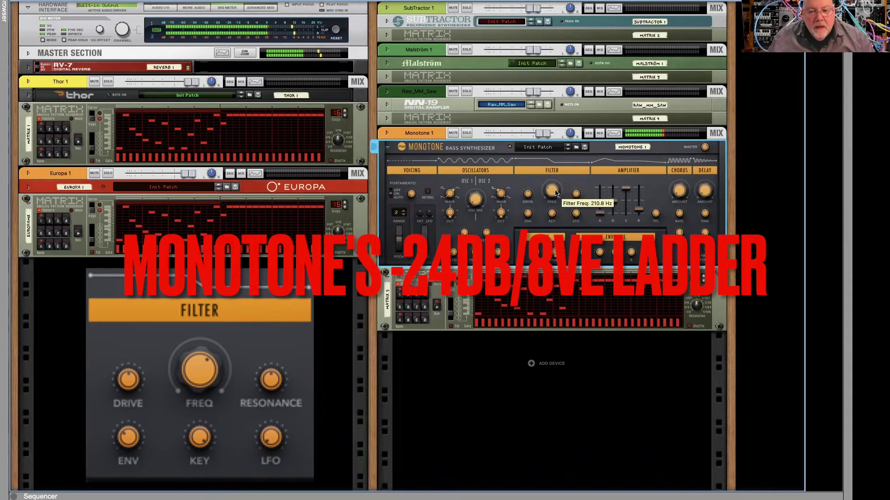
drag(556, 194, 530, 197)
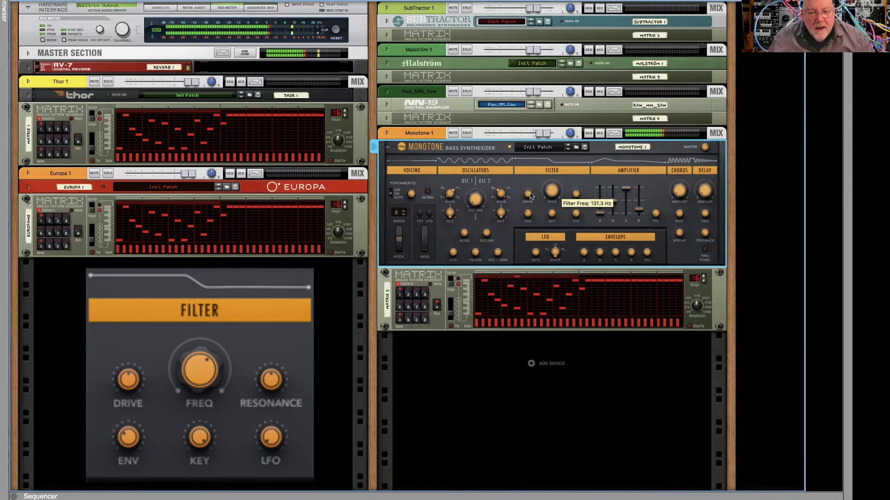
click(434, 310)
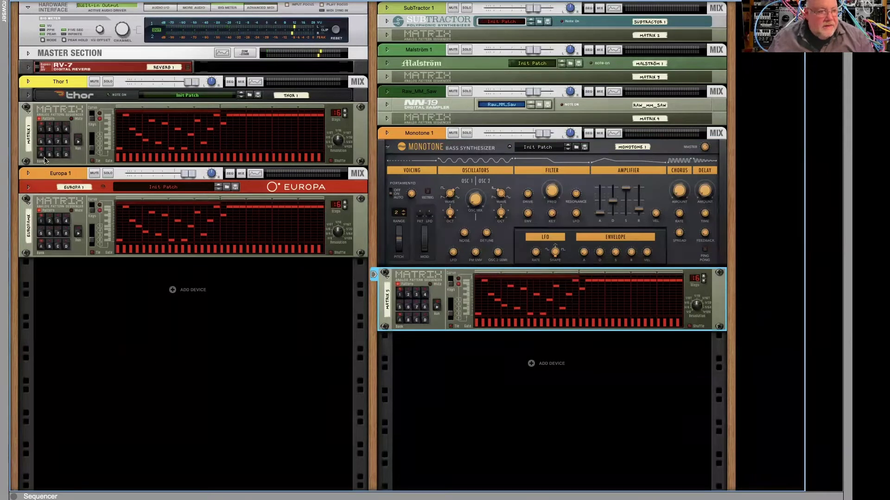
Unfold Thor and sweep its ladder filter cutoff while Matrix 1 plays, settling near 273 Hz.
click(28, 95)
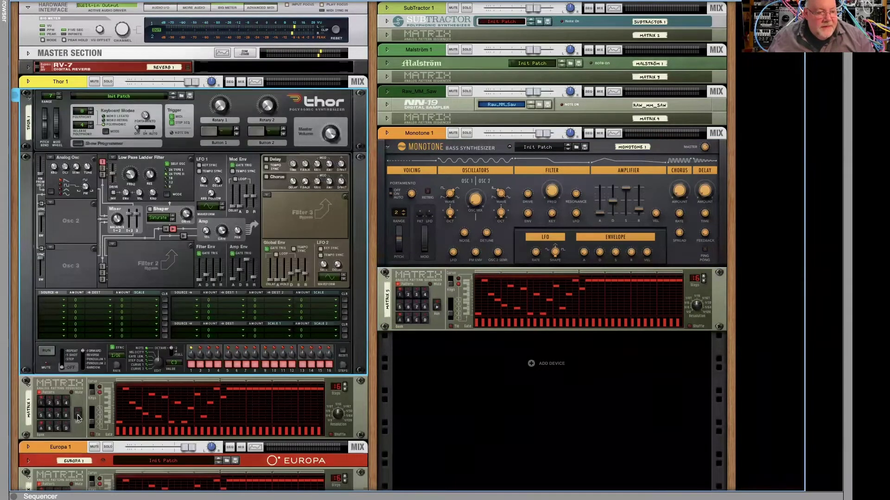
click(78, 418)
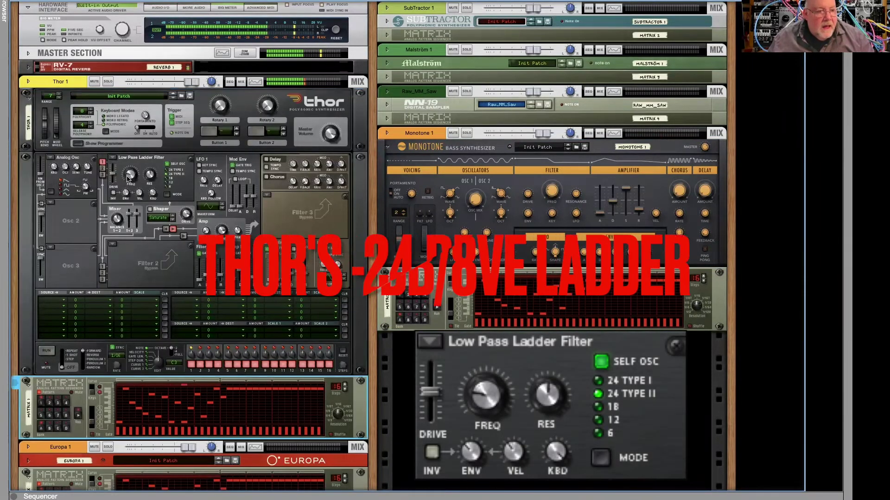
mouse_move(128, 179)
mouse_down()
mouse_move(127, 156)
mouse_move(130, 173)
mouse_up()
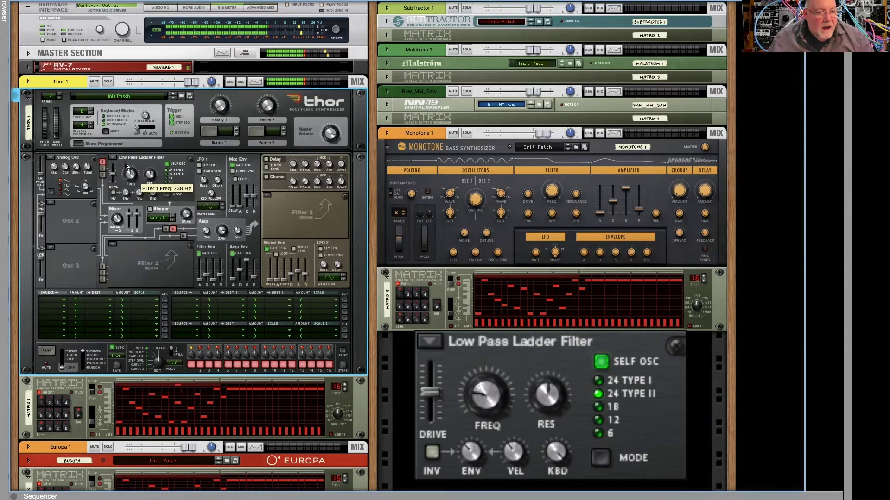
drag(123, 149, 124, 158)
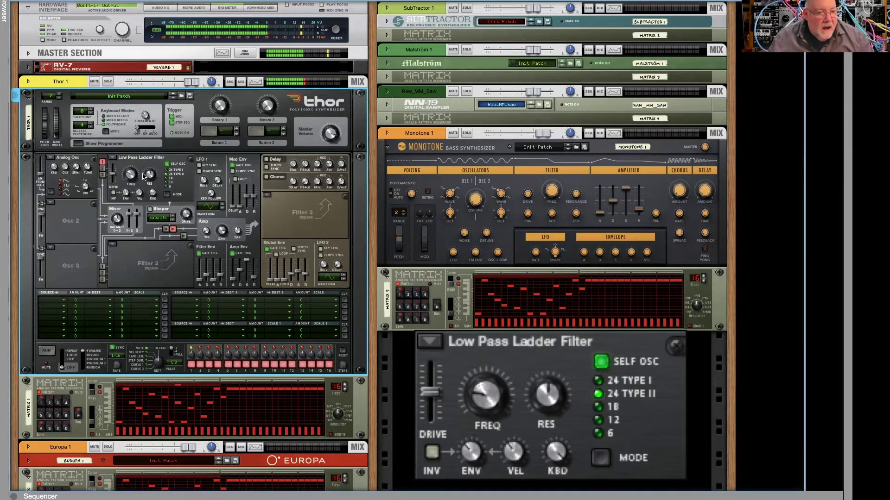
drag(130, 170, 129, 163)
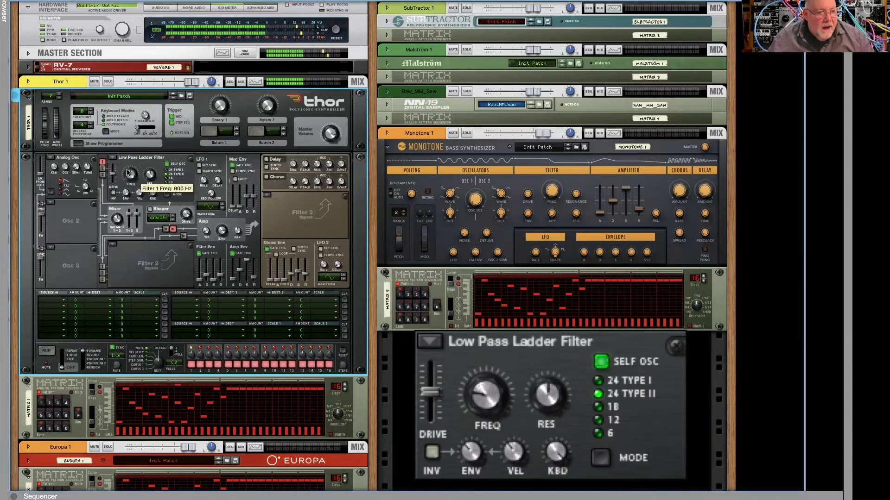
drag(127, 175, 124, 180)
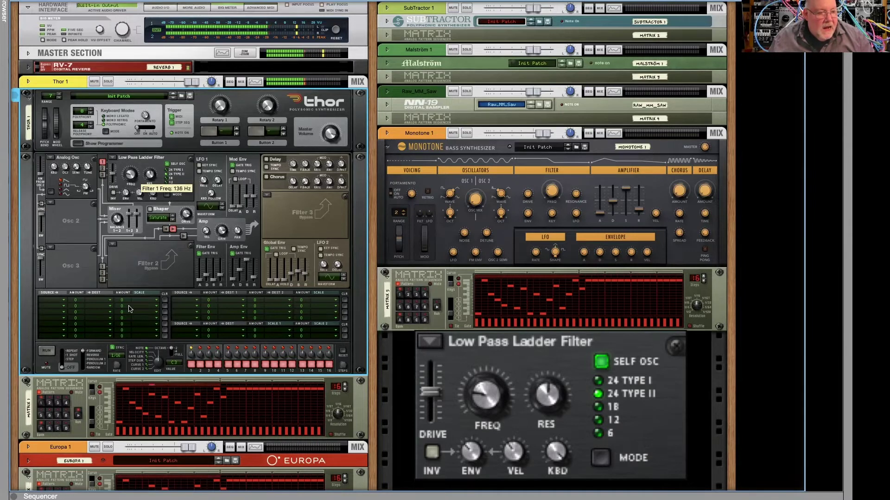
click(84, 420)
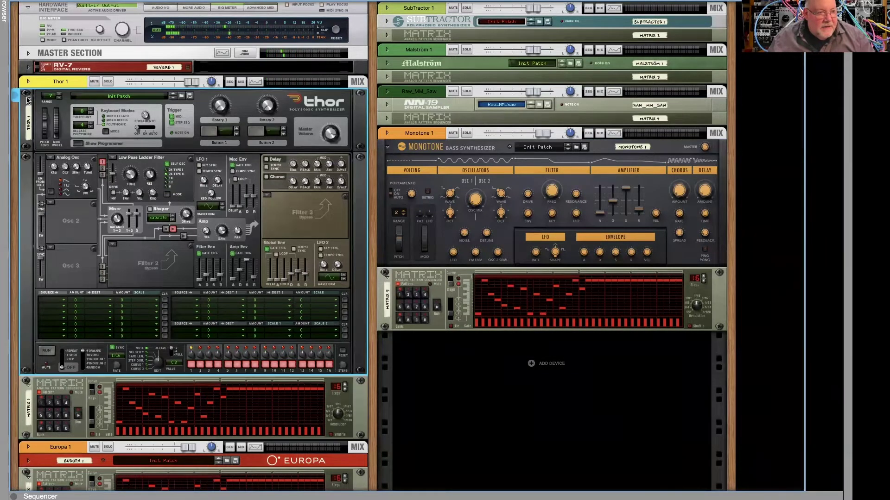
Collapse Thor, expand Europa, start Europa's pattern and select the Europa synth.
click(26, 98)
click(27, 188)
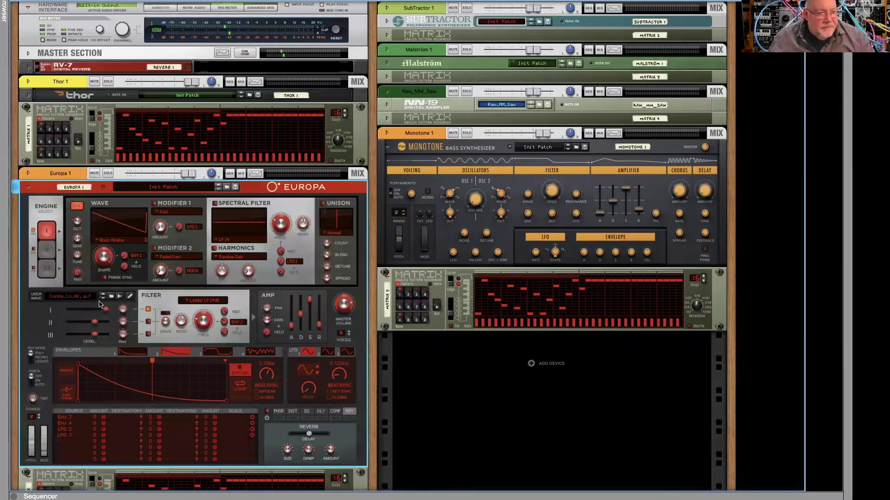
scroll(80, 424, down, 3)
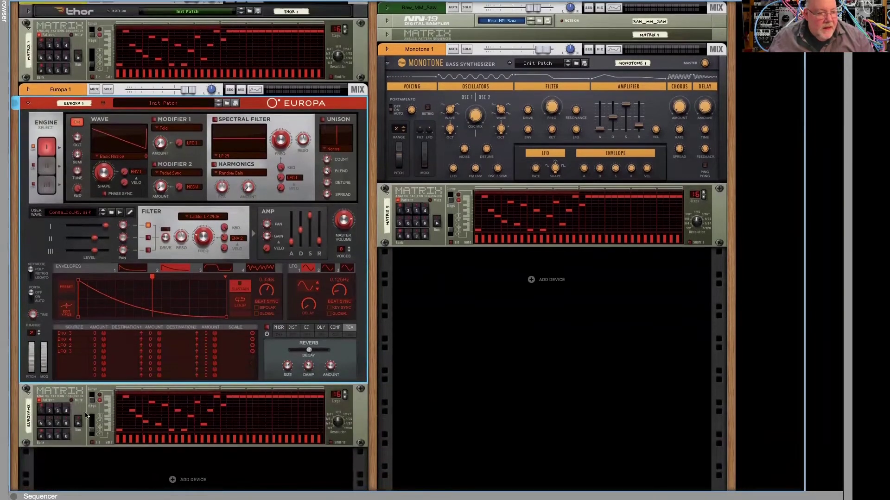
click(86, 417)
click(205, 239)
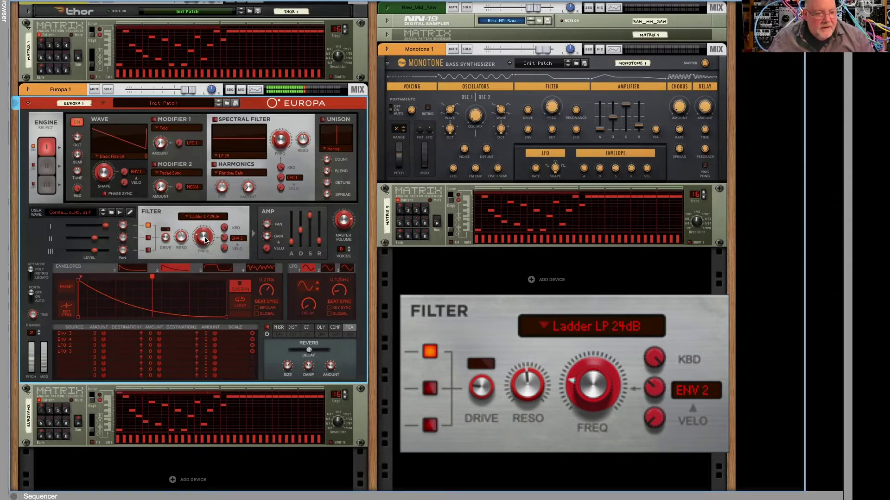
Sweep Europa's filter cutoff down to about 138.3 Hz, stop its pattern and fold Europa.
mouse_move(205, 239)
drag(207, 237, 206, 236)
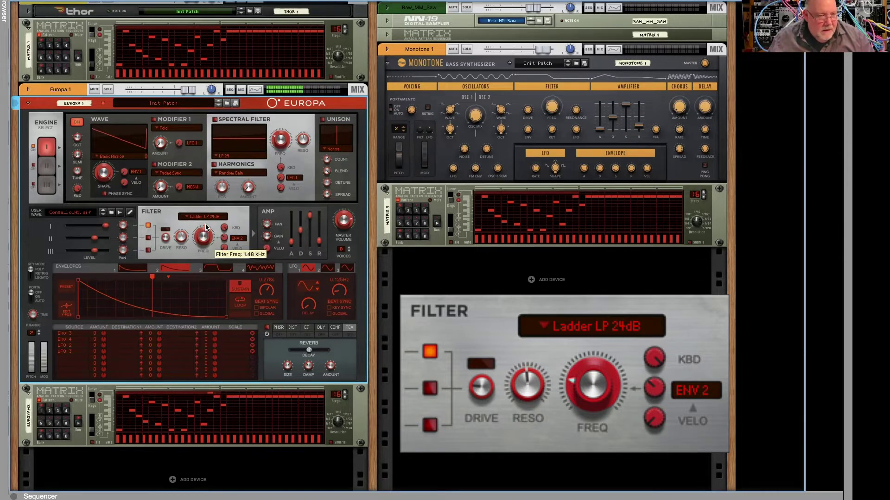
drag(207, 227, 202, 240)
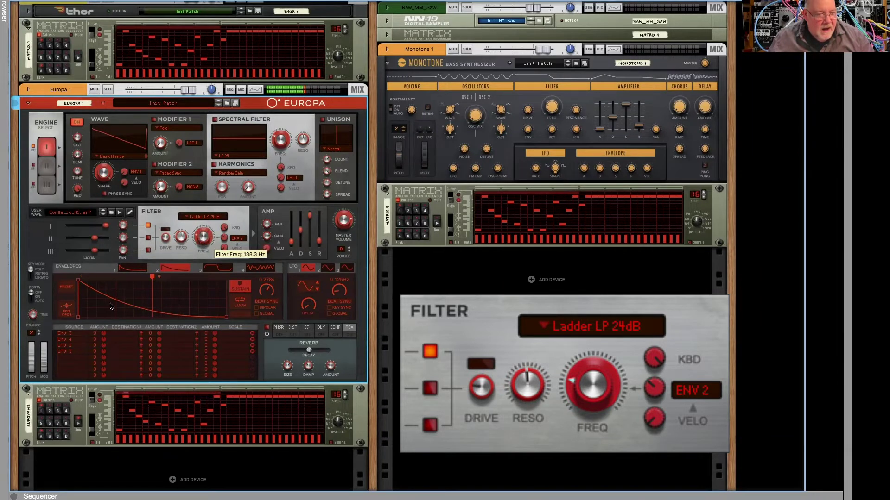
click(81, 421)
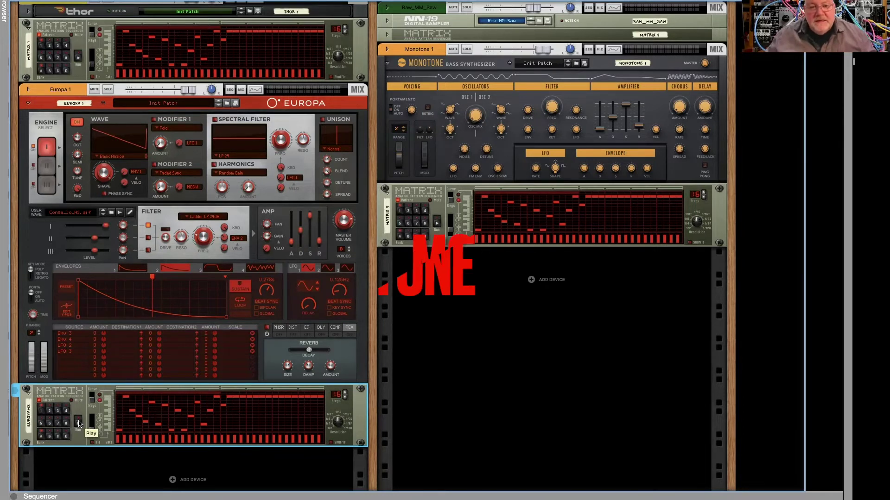
click(28, 103)
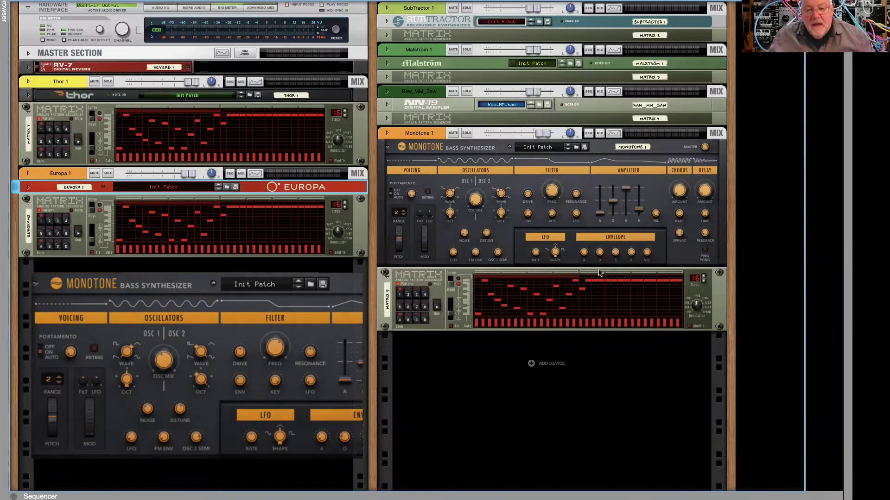
Start Matrix 5 and cycle Monotone's OSC 1 wave through square and sine, ending on triangle.
click(438, 309)
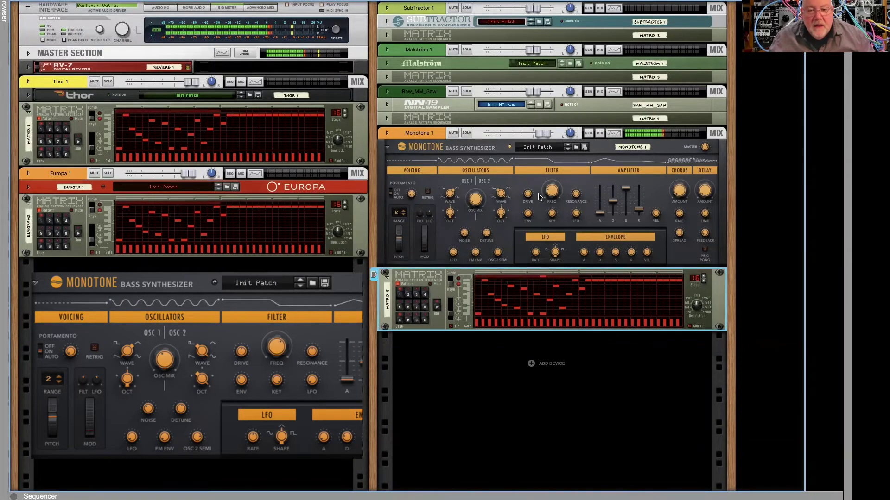
click(574, 194)
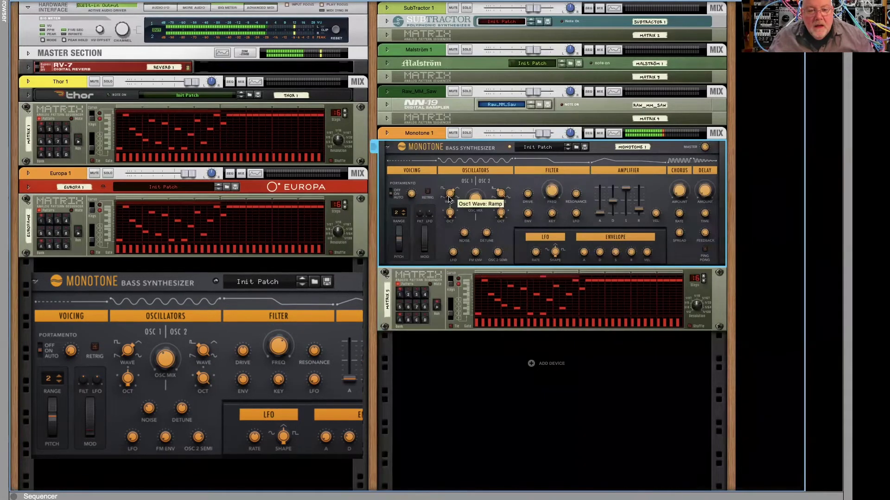
drag(448, 199, 449, 191)
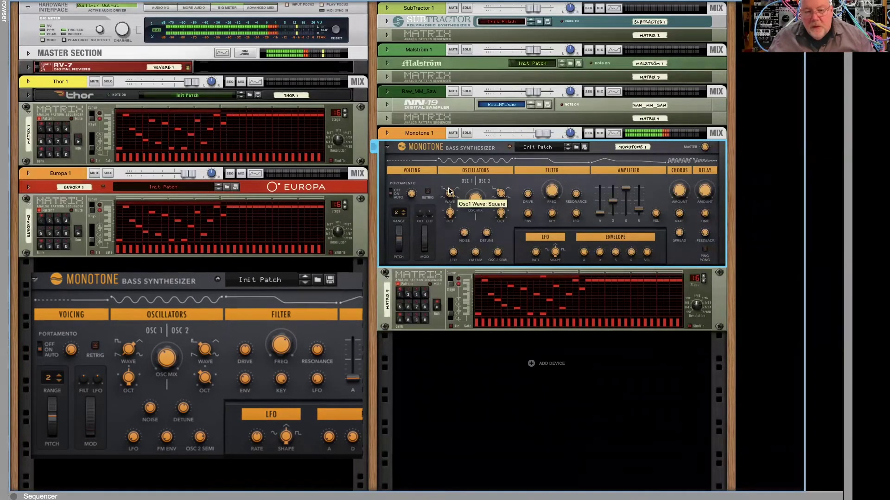
mouse_move(447, 188)
mouse_down()
mouse_move(448, 175)
mouse_move(445, 188)
mouse_up()
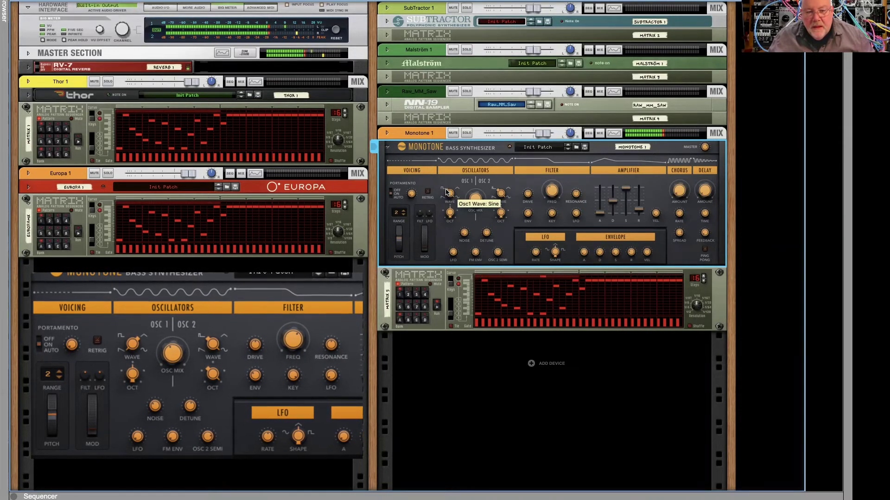
drag(446, 192, 445, 198)
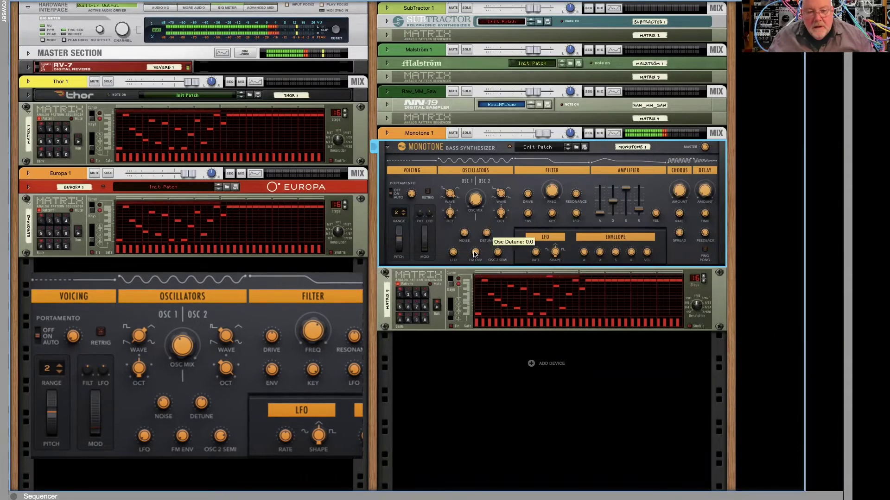
Turn Monotone's Noise and FM Env to 100% and set OSC 2 to a ramp wave.
drag(465, 228, 466, 200)
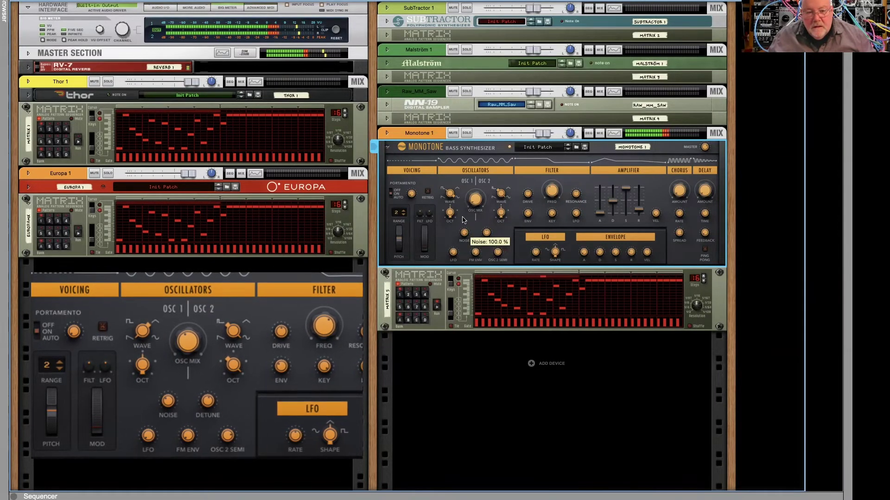
drag(476, 255, 472, 236)
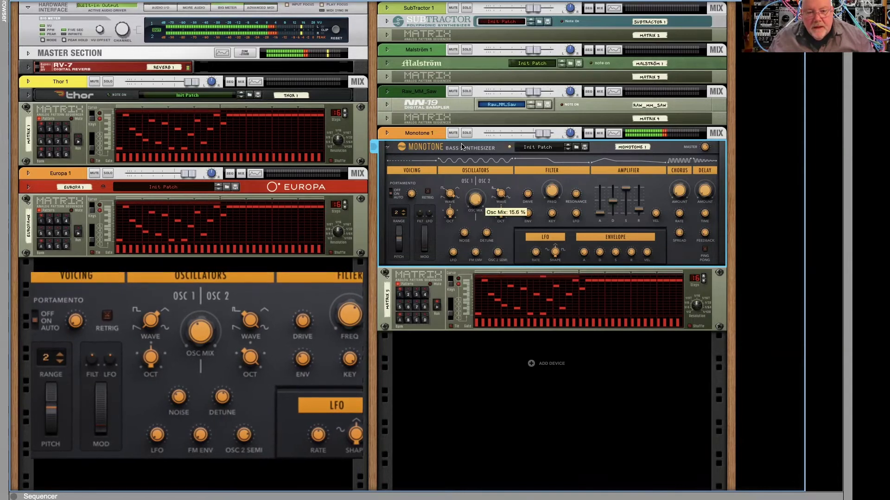
drag(503, 215, 496, 193)
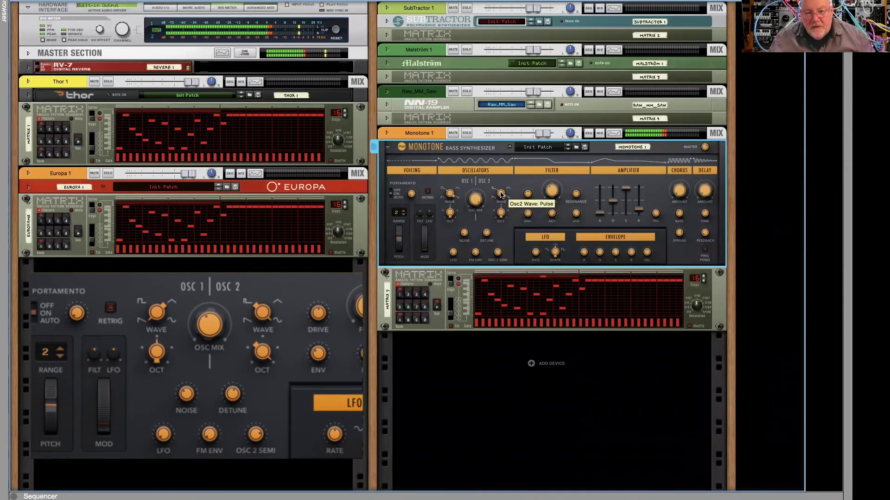
drag(501, 195, 463, 197)
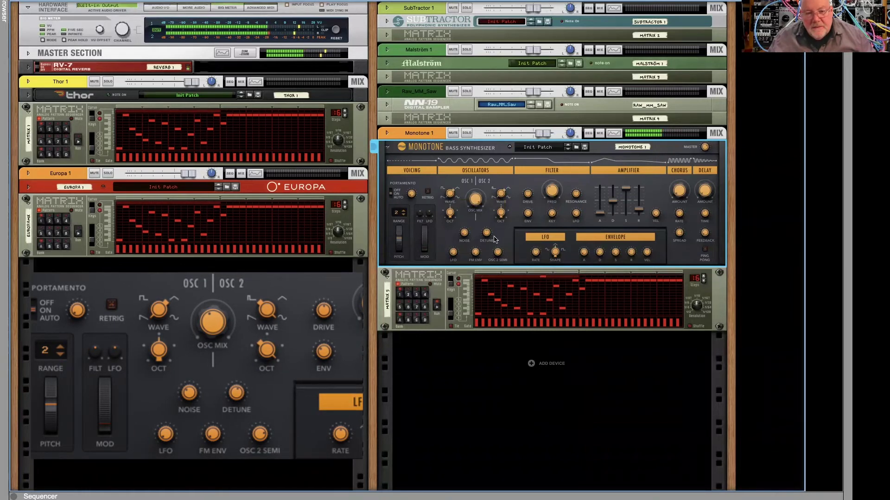
mouse_move(474, 214)
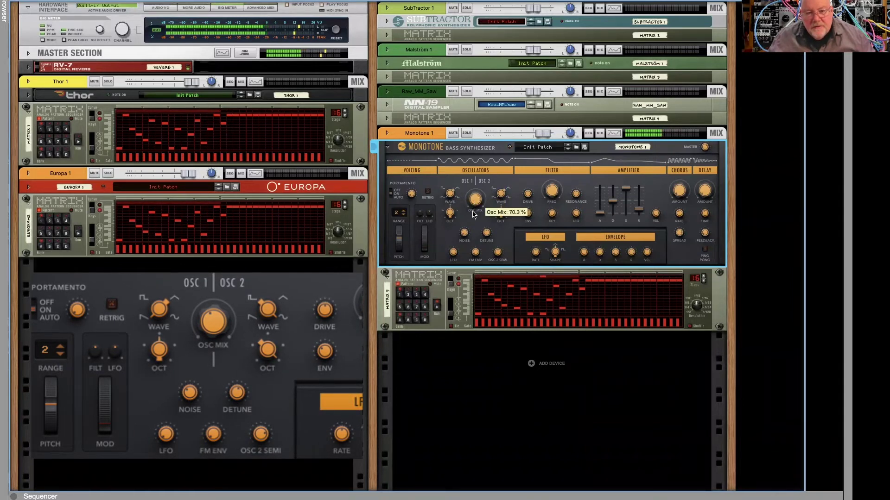
Detune Monotone's oscillators to about 7.8 and raise OSC 2 Semi to 2.
mouse_move(486, 237)
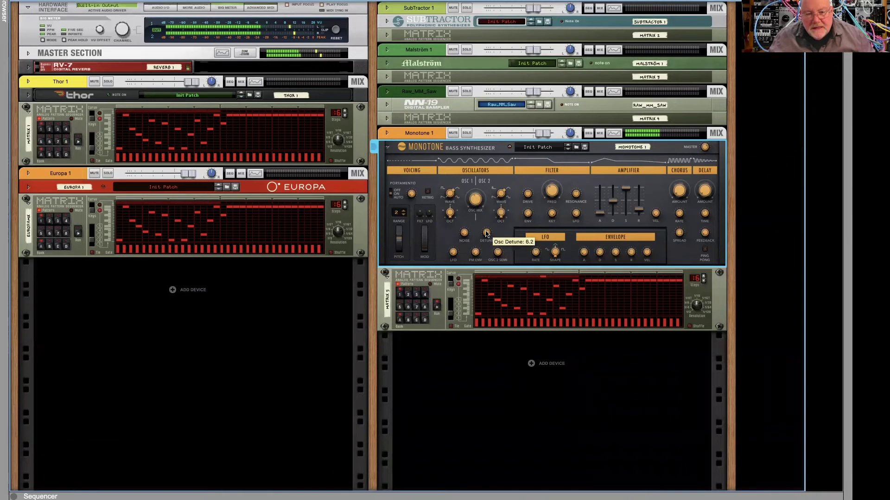
drag(486, 235, 486, 228)
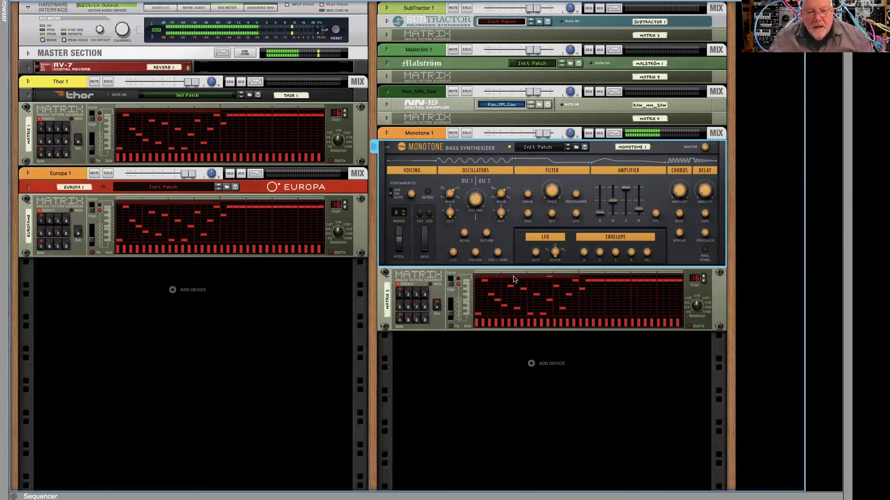
mouse_move(497, 256)
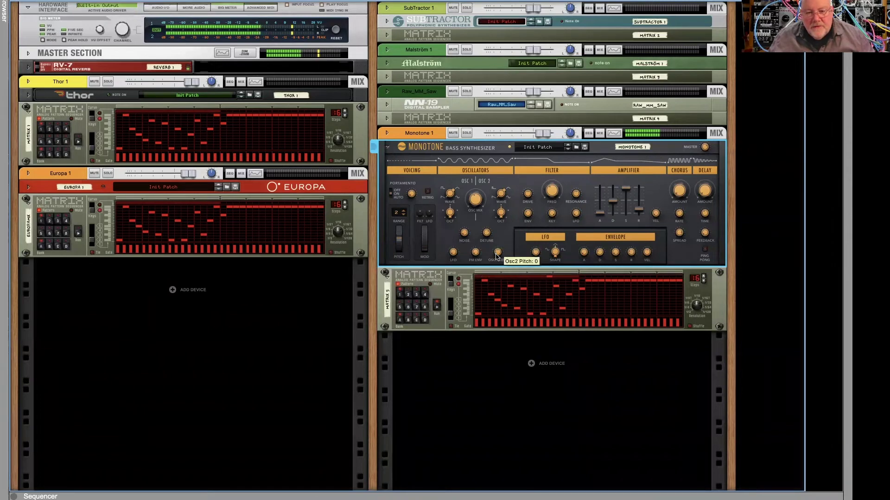
drag(497, 256, 498, 241)
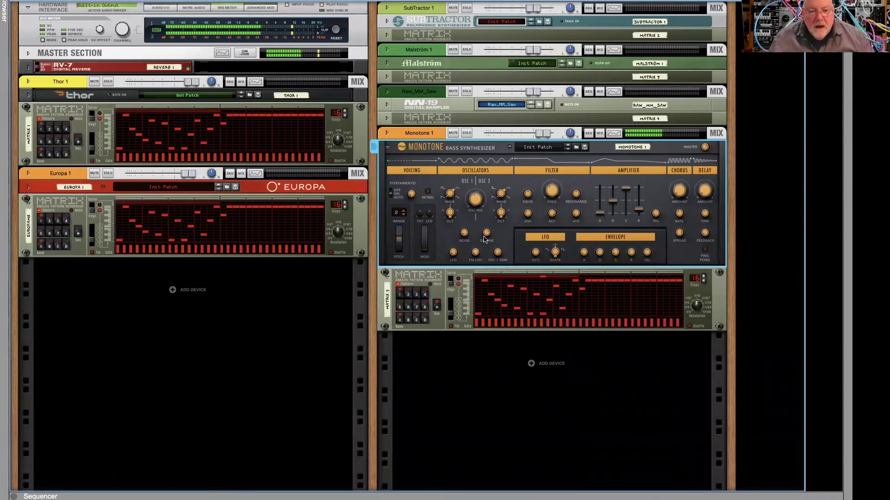
scroll(486, 233, down, 3)
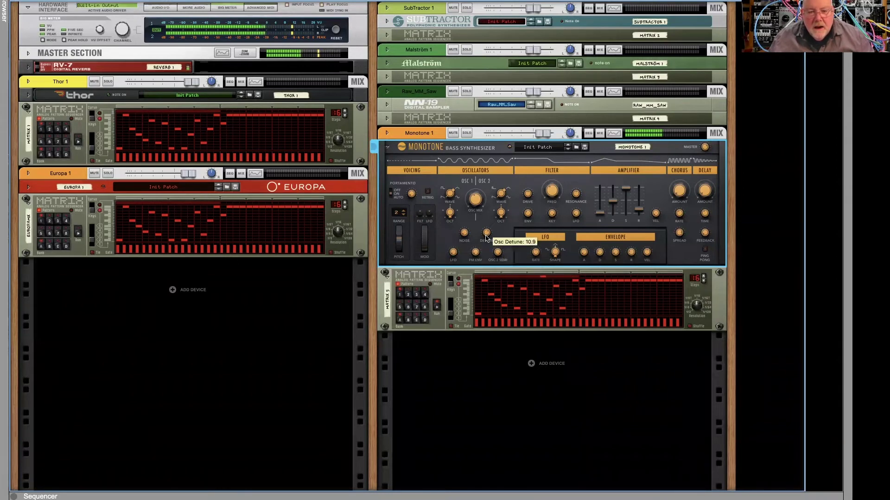
scroll(486, 233, down, 2)
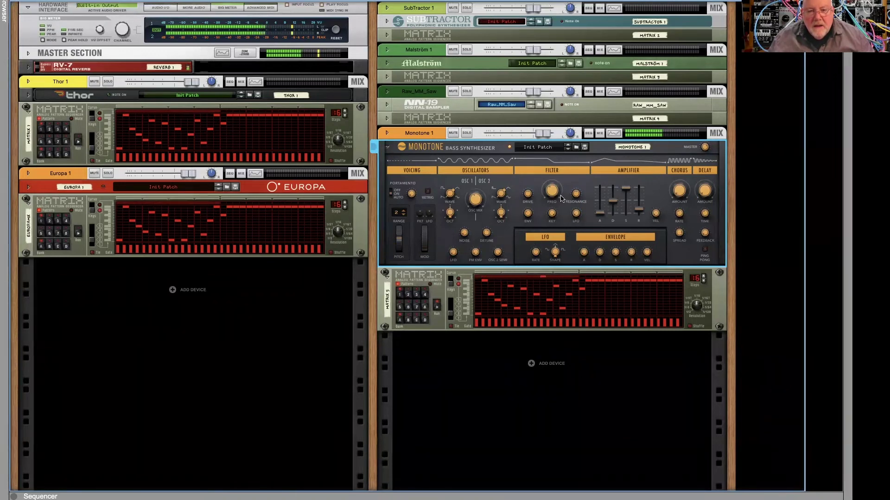
Scroll Monotone's filter cutoff down to around 1.69 kHz.
mouse_move(552, 196)
scroll(551, 196, down, 5)
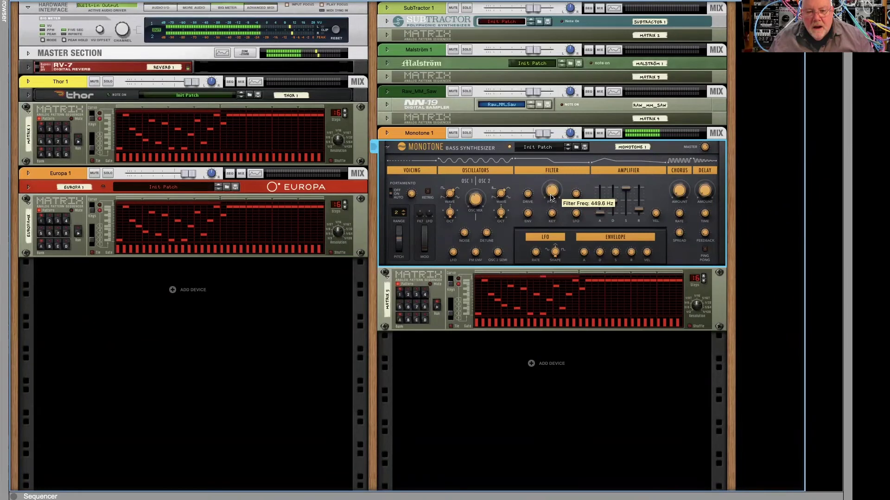
scroll(552, 196, down, 2)
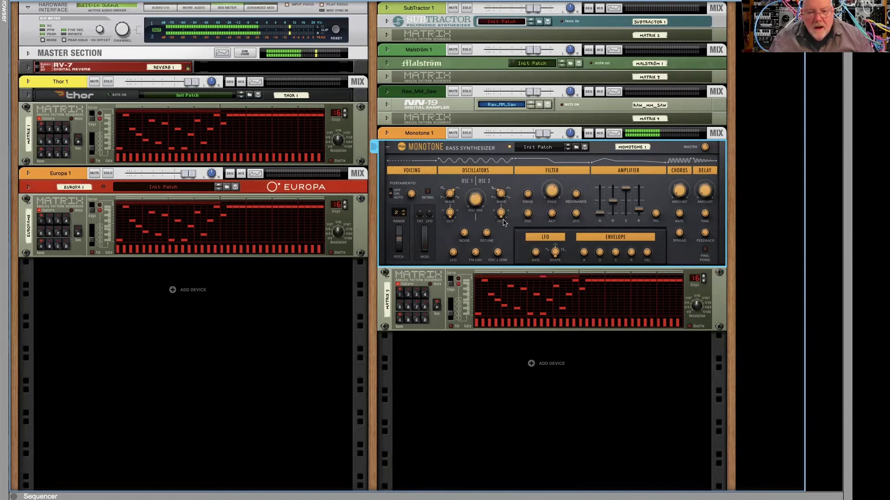
Put Monotone's oscillator 2 at octave 2 and +8 semitones, with the oscillator mix at 35.9%.
mouse_move(500, 213)
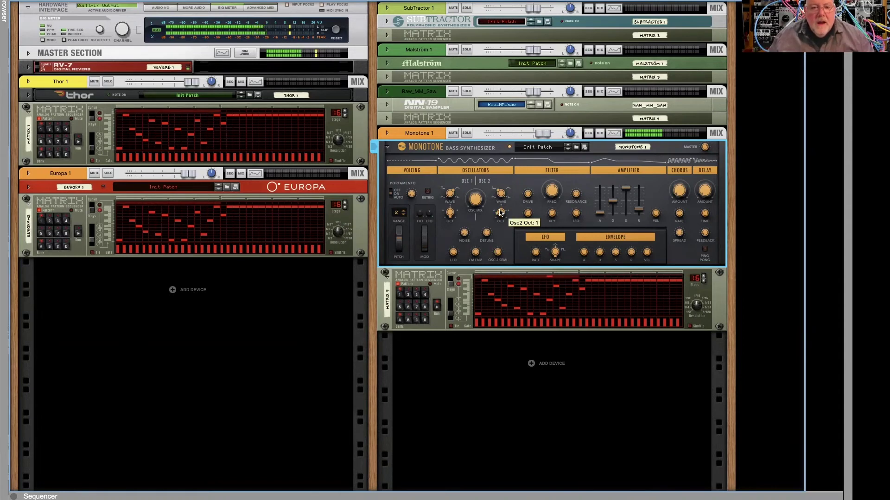
drag(500, 213, 498, 209)
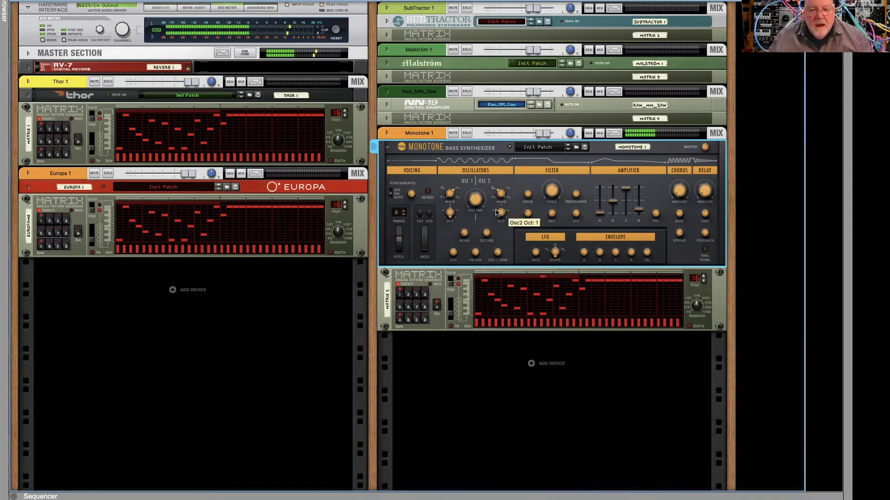
drag(498, 258, 498, 250)
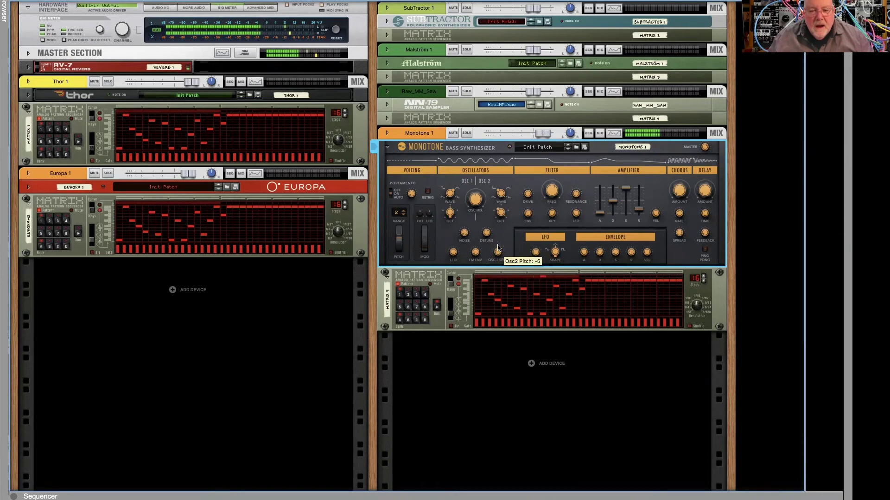
drag(499, 242, 505, 230)
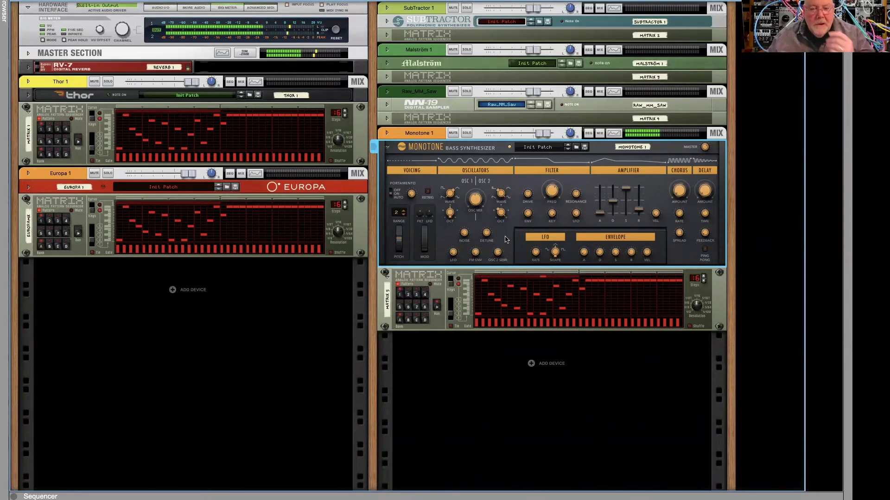
drag(475, 203, 474, 204)
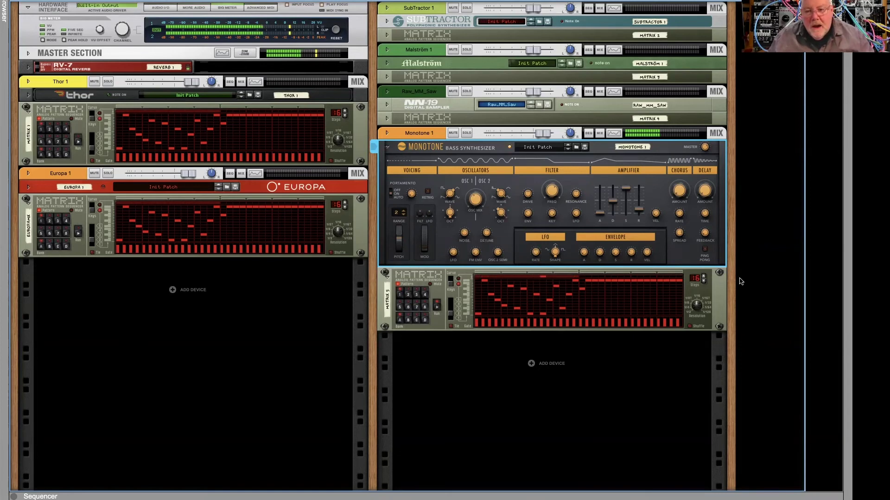
Set the filter envelope decay to 144 ms, chorus amount to 62.6%, and delay time to 1/8T.
mouse_move(599, 250)
drag(599, 251, 595, 255)
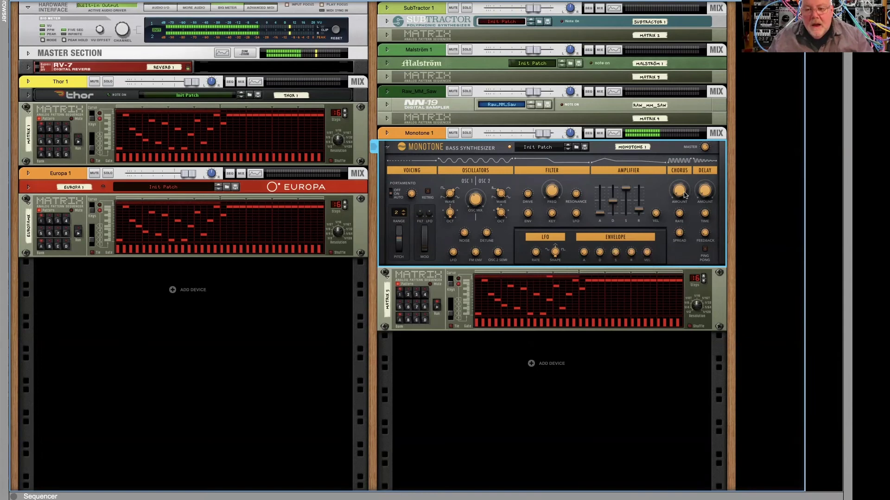
drag(685, 195, 703, 174)
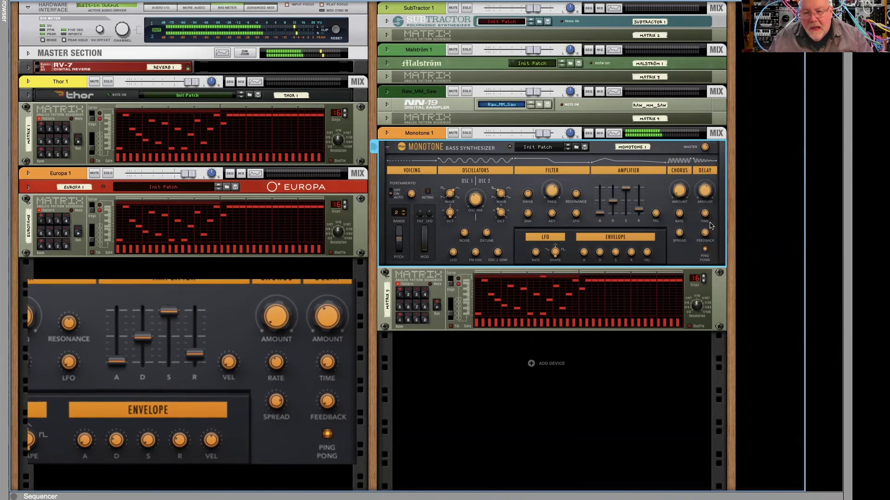
mouse_move(705, 219)
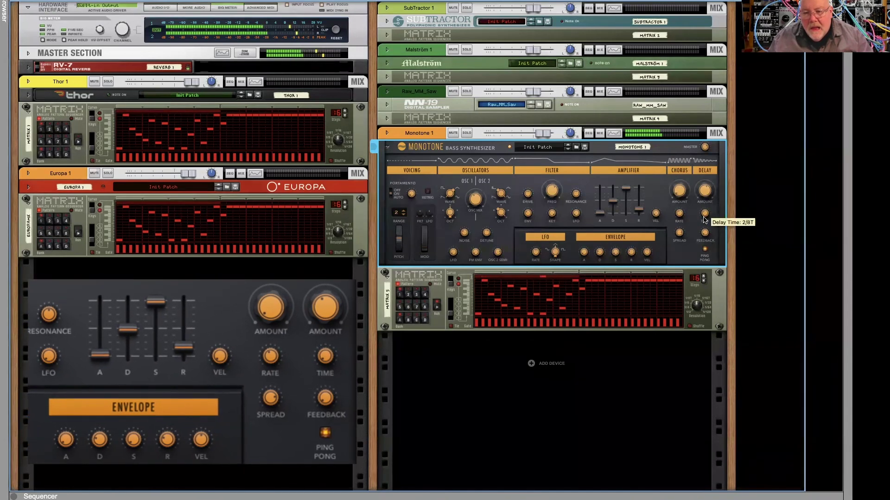
mouse_move(703, 192)
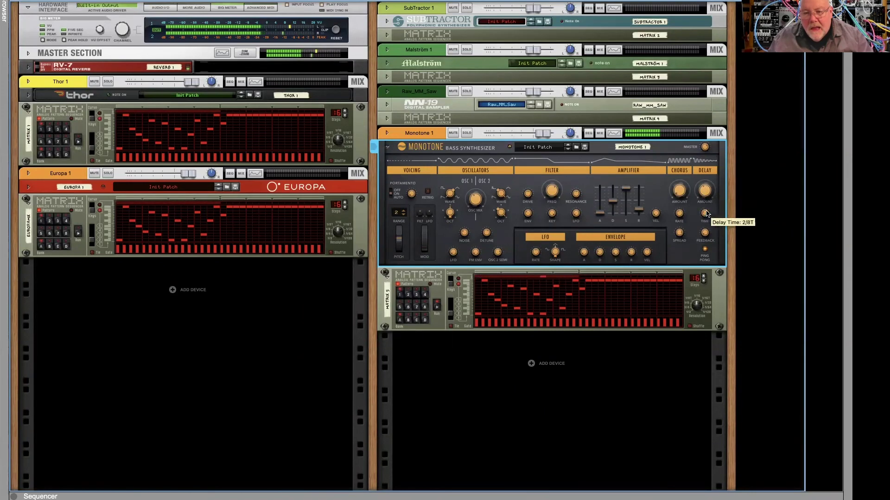
mouse_move(707, 213)
mouse_down()
mouse_move(701, 228)
mouse_move(709, 211)
mouse_up()
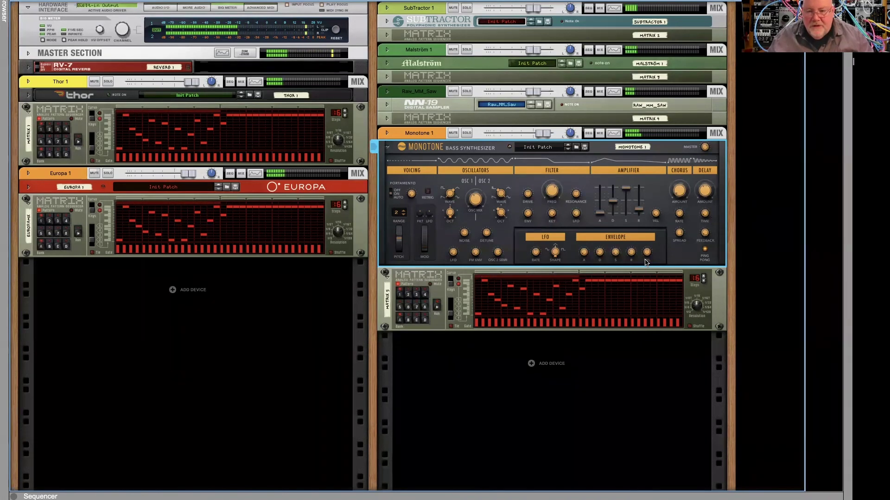
Stop the transport with the spacebar.
key(space)
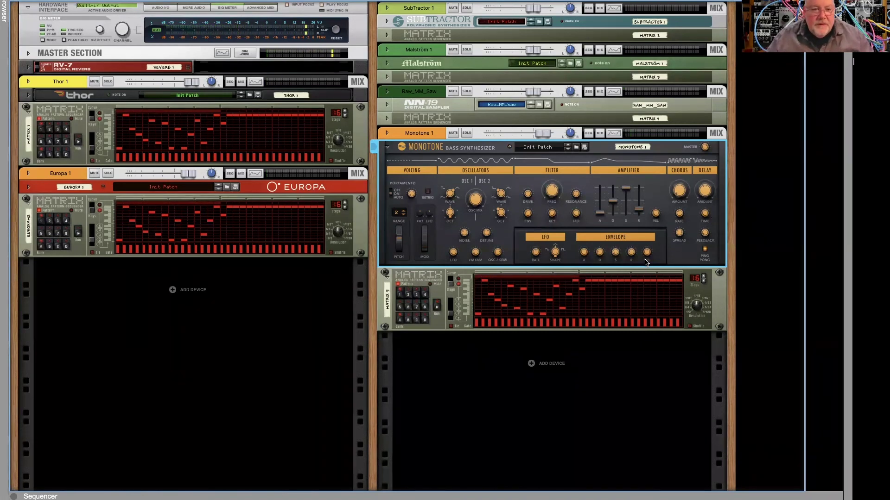